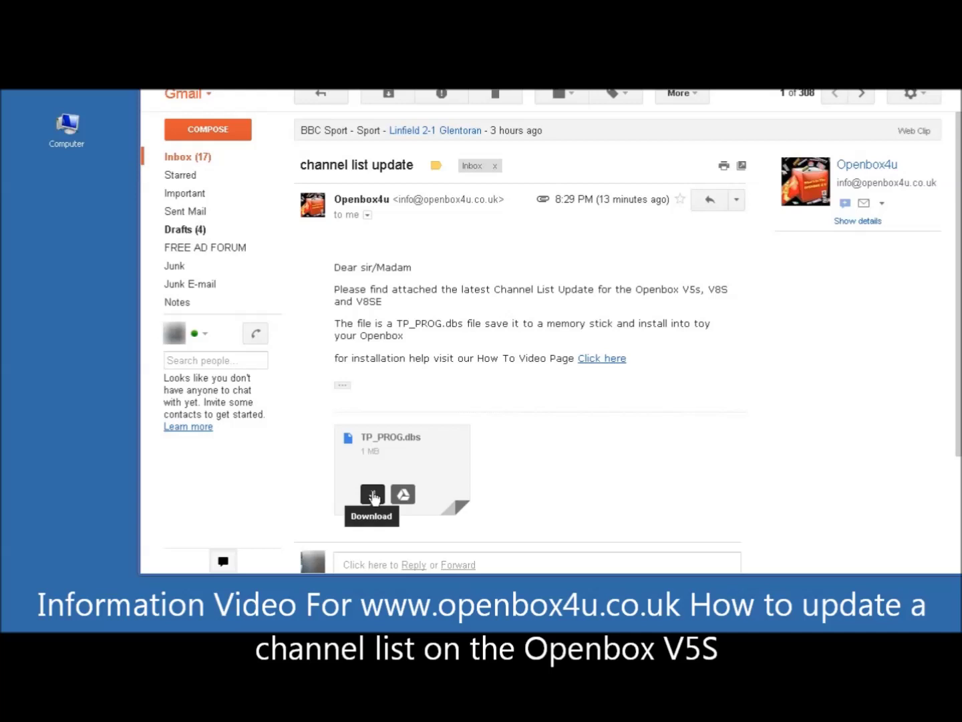
Step: Download the TP_PROG.dbs attachment and reveal the 1 MB file in its download folder
click(374, 495)
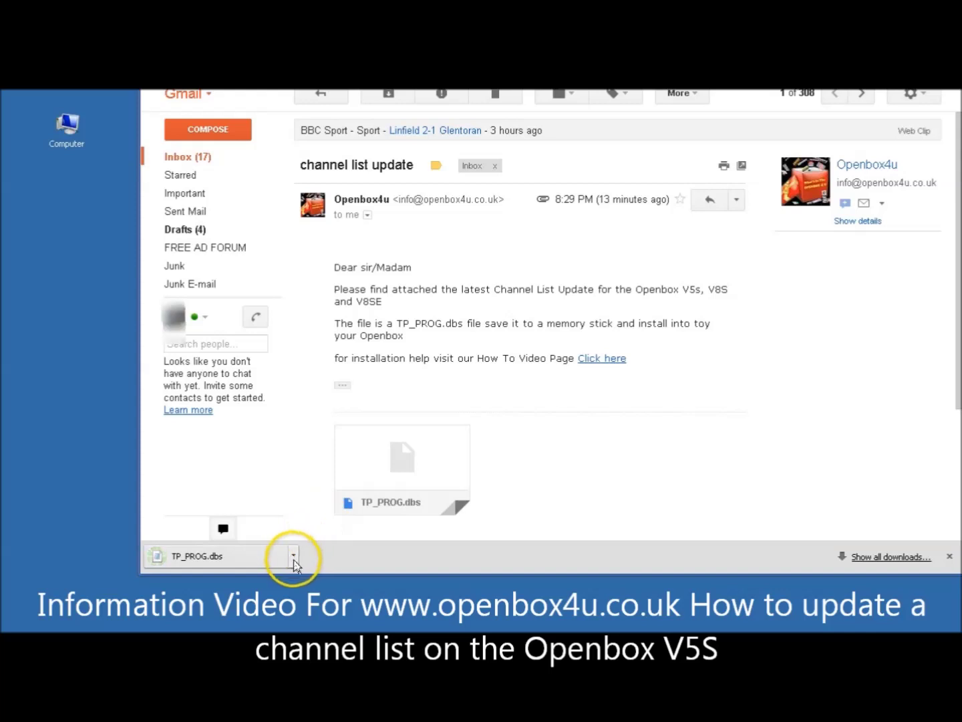
click(294, 558)
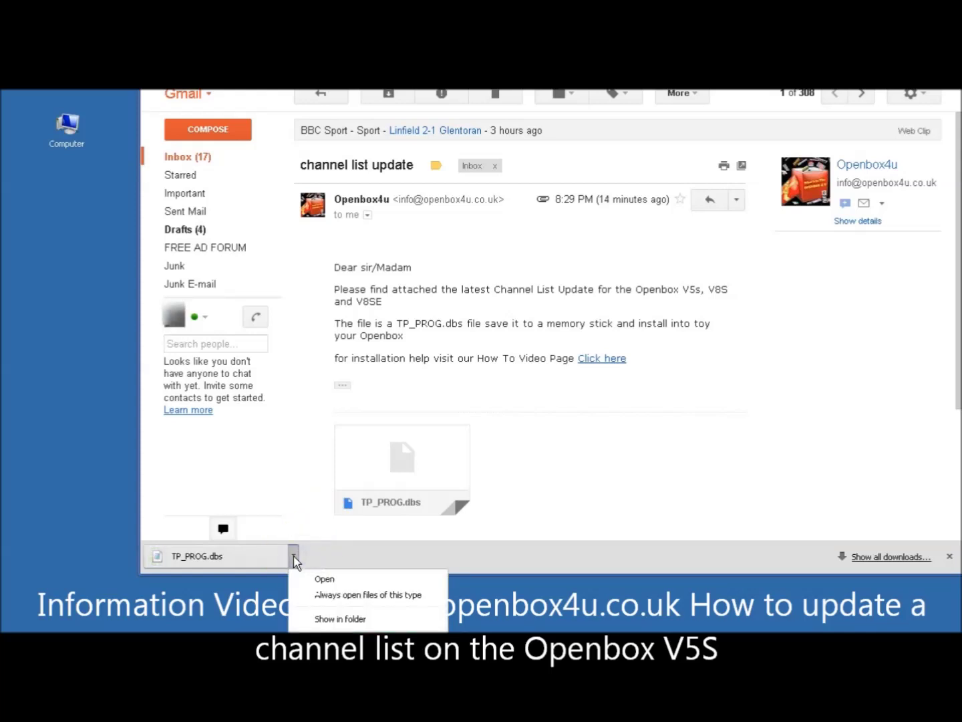
click(340, 619)
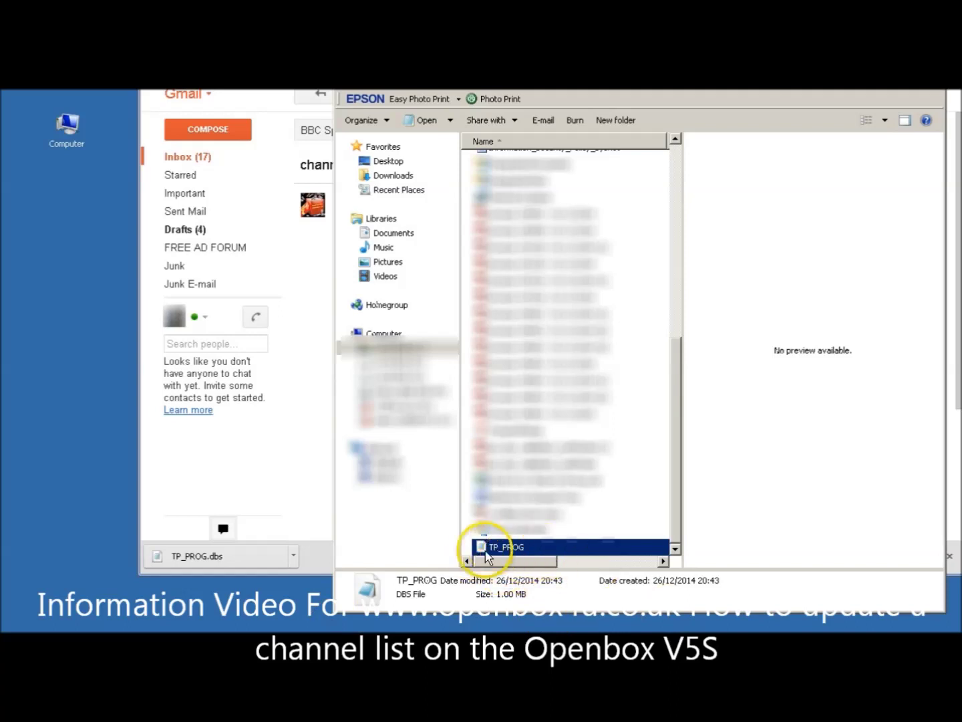
mouse_move(505, 547)
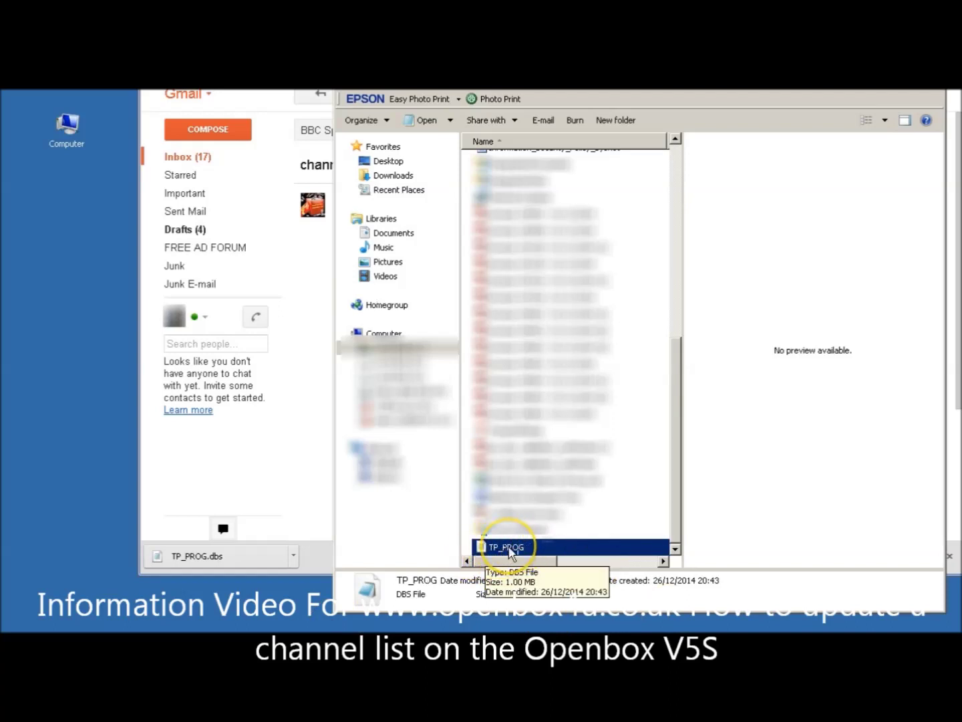
Step: Drag a copy of TP_PROG onto the desktop and close the Explorer window
drag(509, 548, 82, 328)
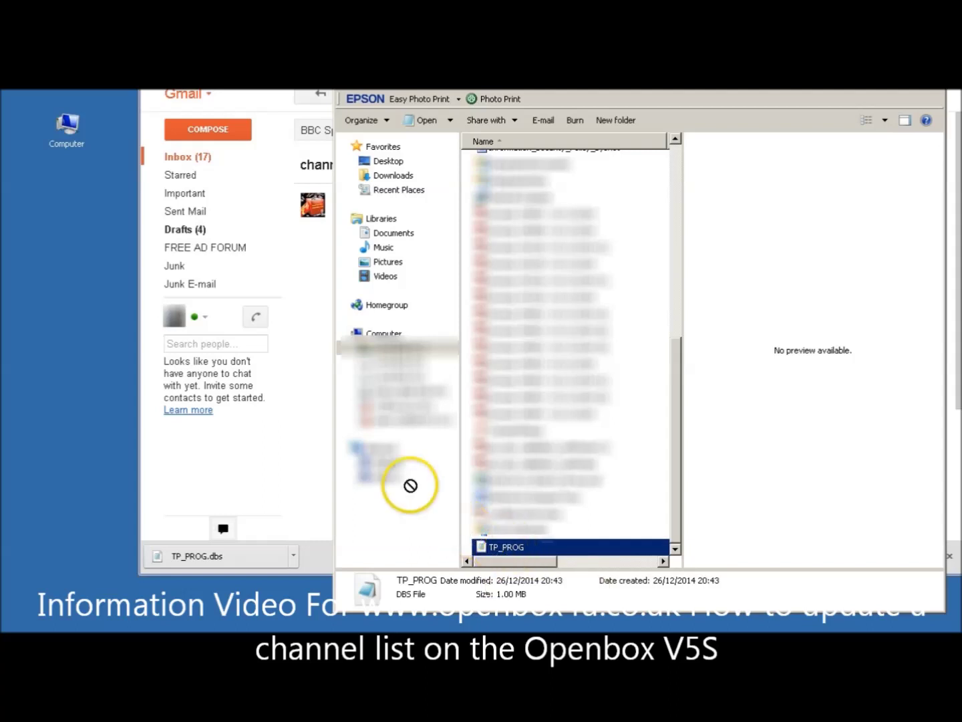
drag(83, 327, 61, 242)
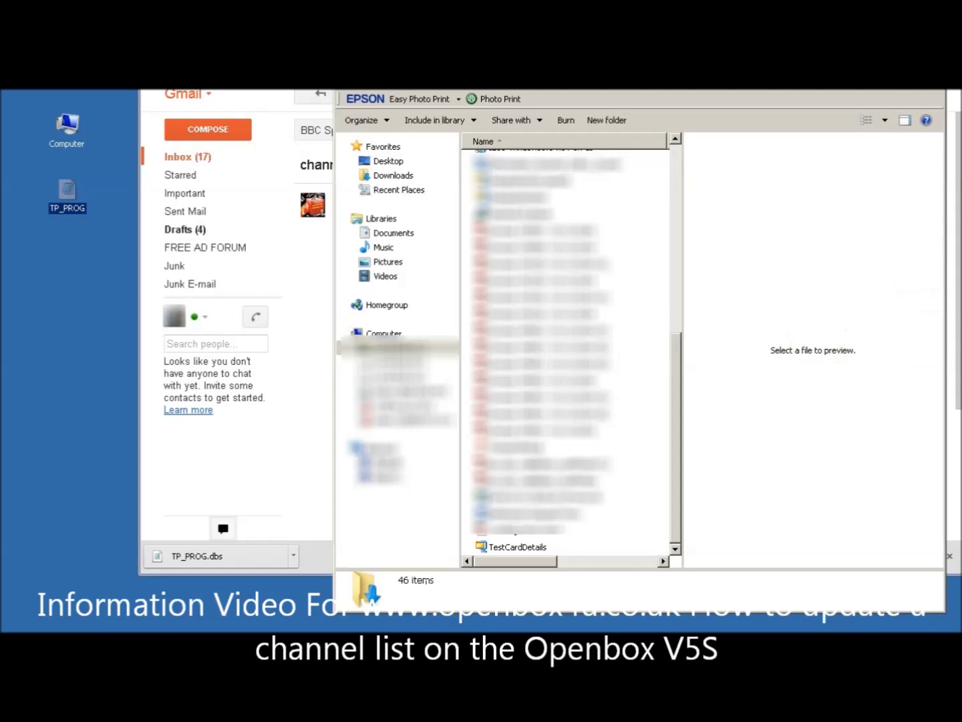
key(alt+F4)
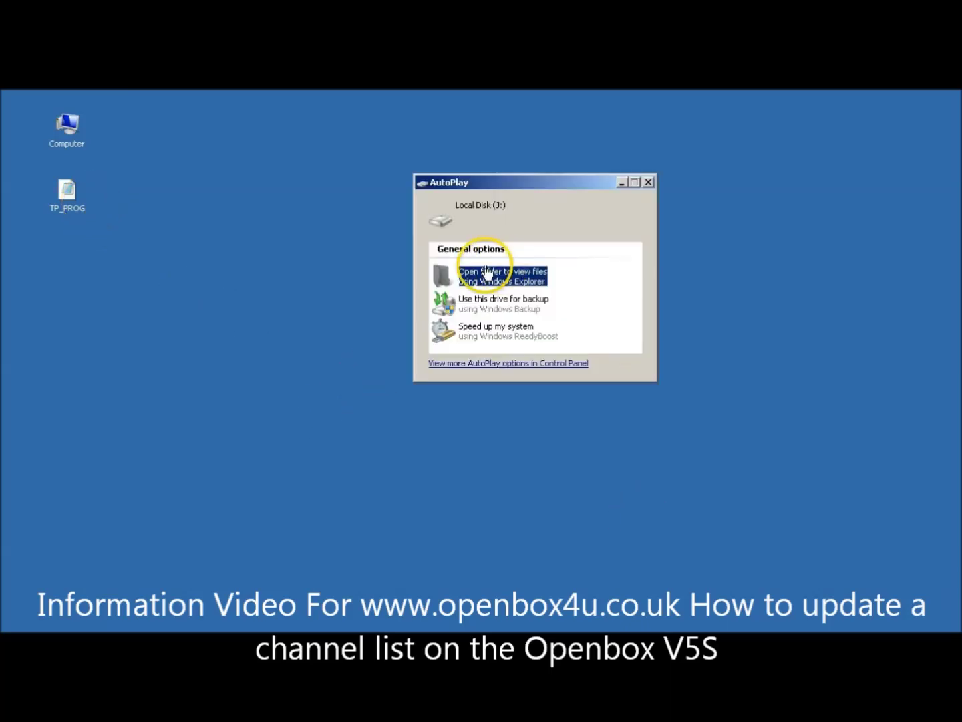
Step: Open the Local Disk (J:) memory stick and drag the TP_PROG desktop icon onto it
click(485, 276)
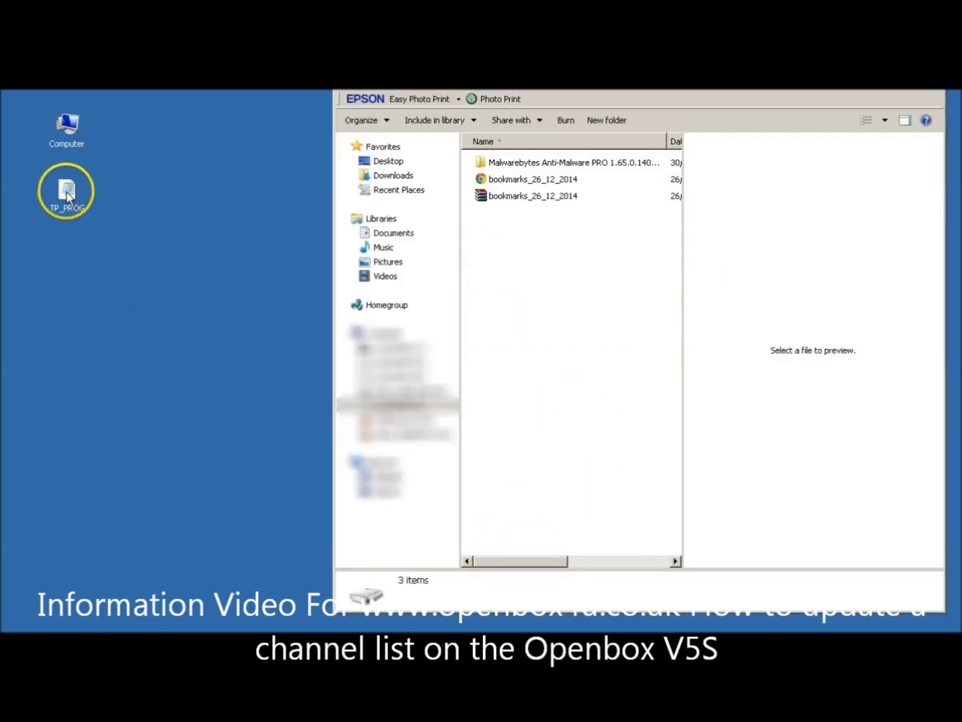
mouse_move(66, 192)
mouse_down()
mouse_move(530, 263)
mouse_move(530, 275)
mouse_up()
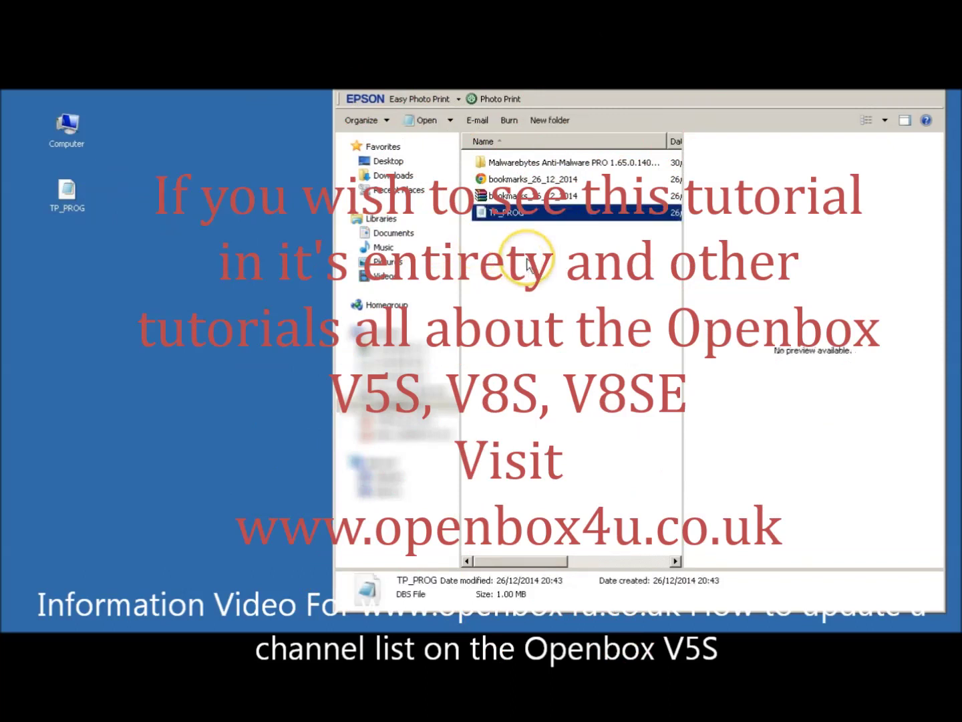